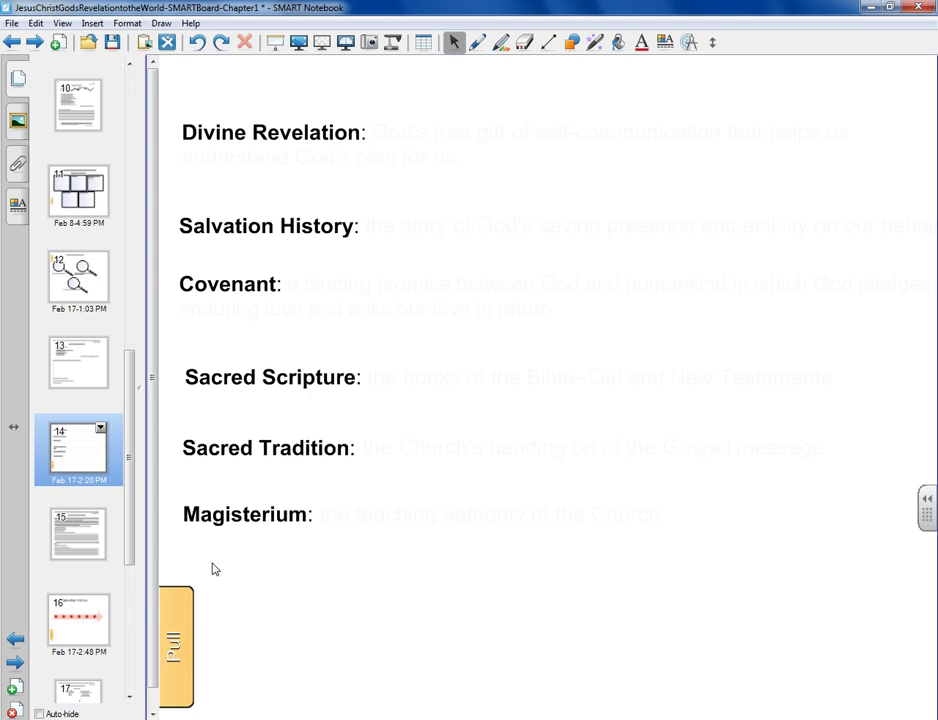
Pull out the instruction tab and reveal definitions for Divine Revelation, Covenant, Sacred Scripture and Salvation History, plus Catechesis in the untitled file
left_click_drag(190, 600, 506, 589)
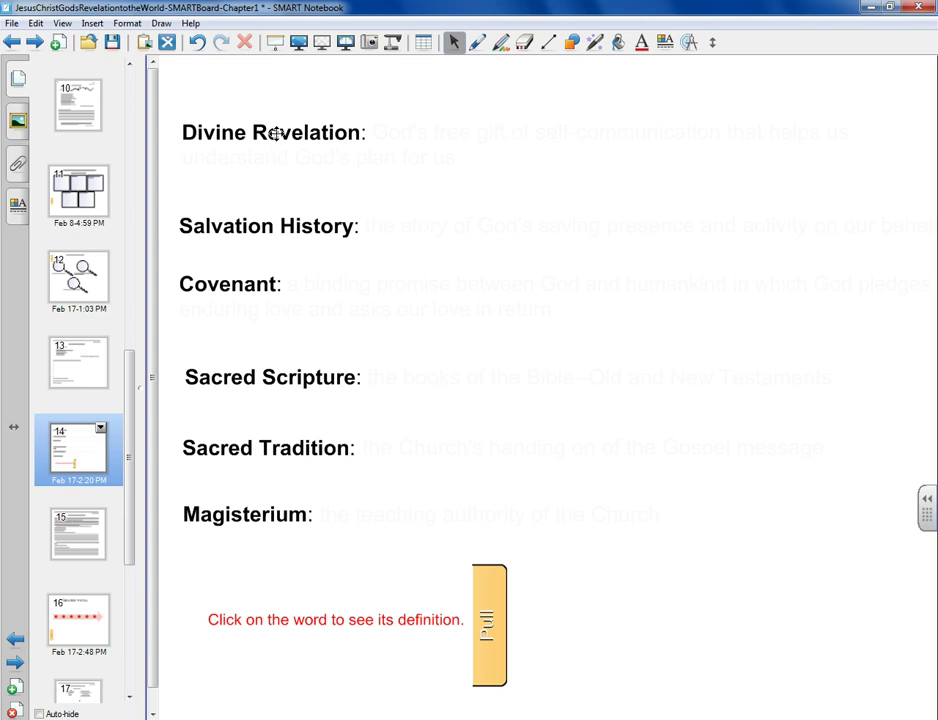
left_click(277, 134)
left_click(230, 287)
left_click(325, 377)
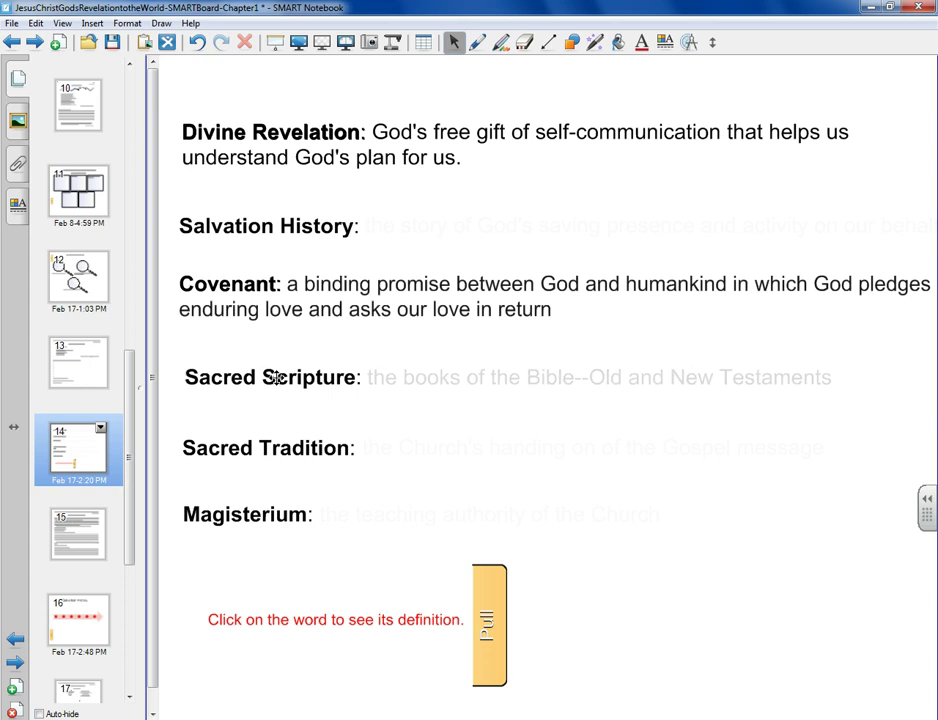
left_click(308, 225)
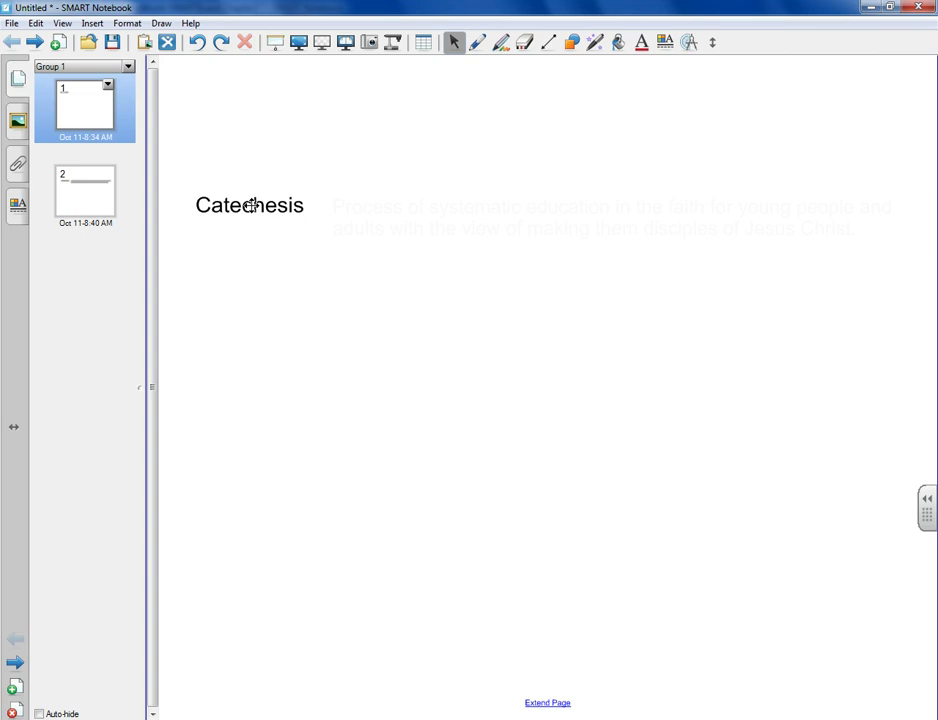
left_click(252, 205)
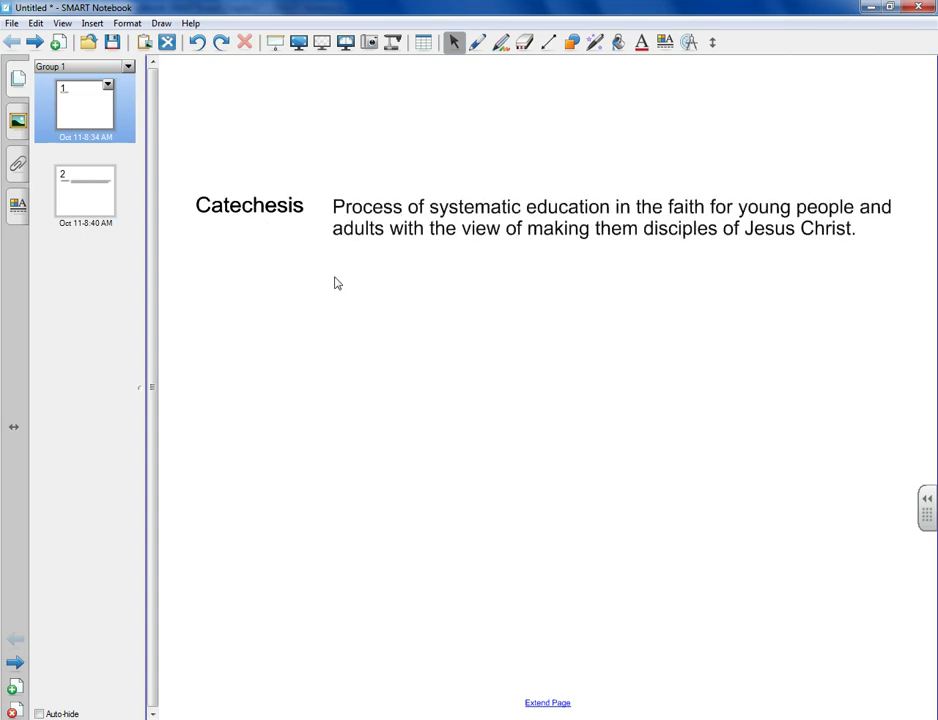
Open page 2 and slightly shift the Catechesis word and its definition so they line up
left_click(72, 186)
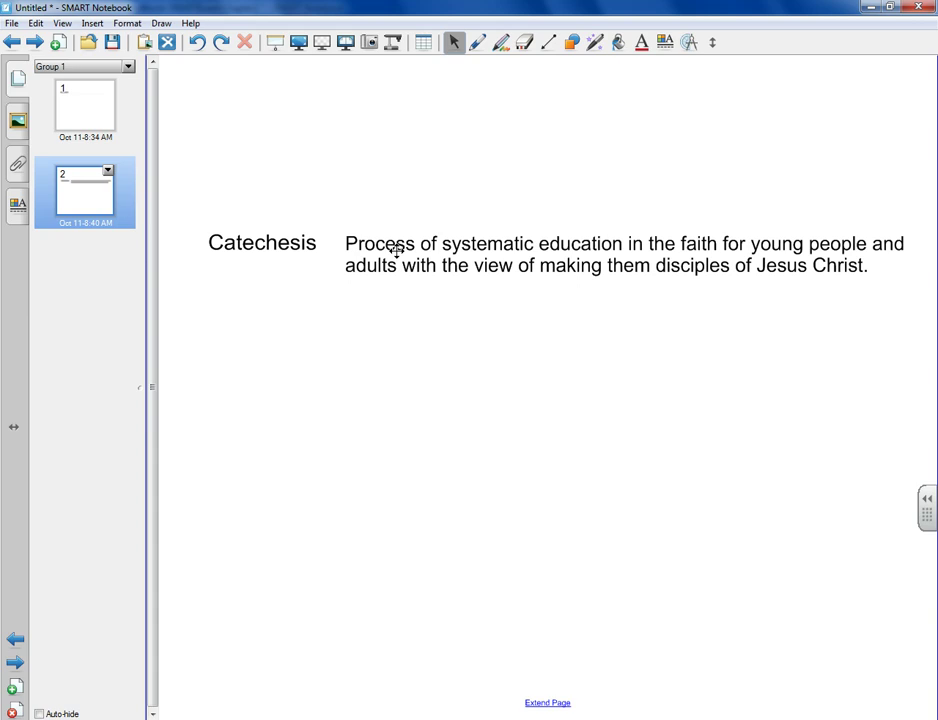
left_click_drag(394, 267, 400, 262)
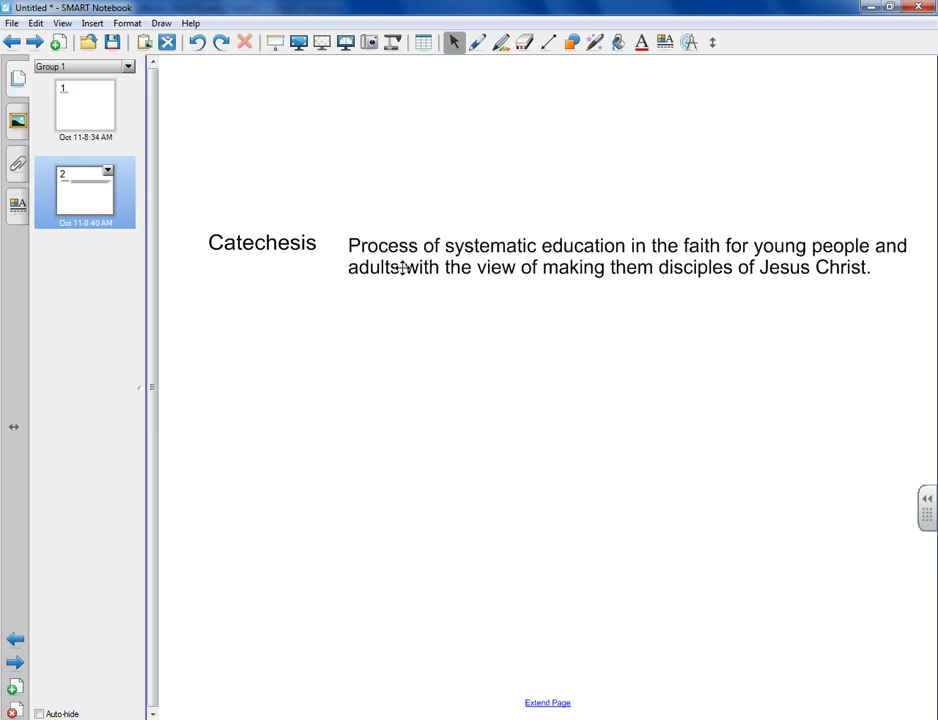
key("ctrl+z")
key("ctrl+z")
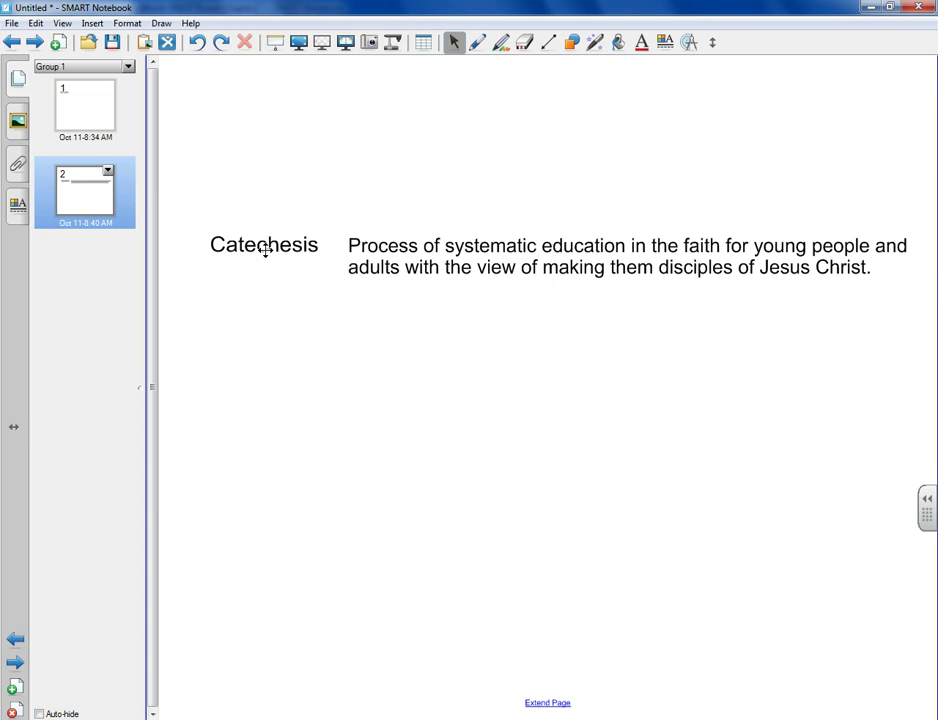
Copy the word Catechesis and paste the duplicate below the original
left_click(266, 251)
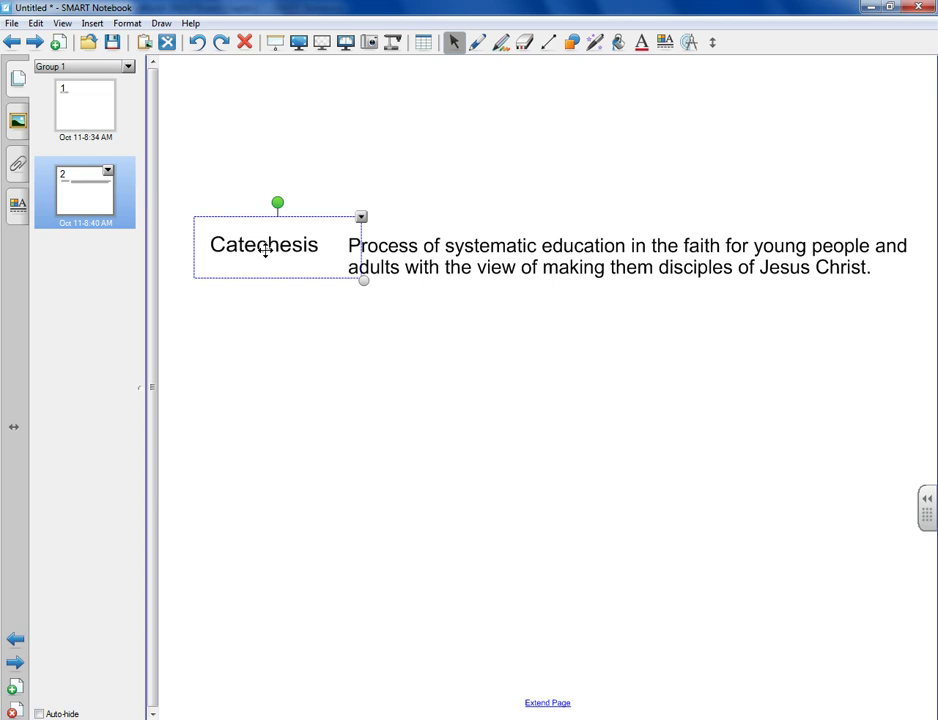
left_click(361, 216)
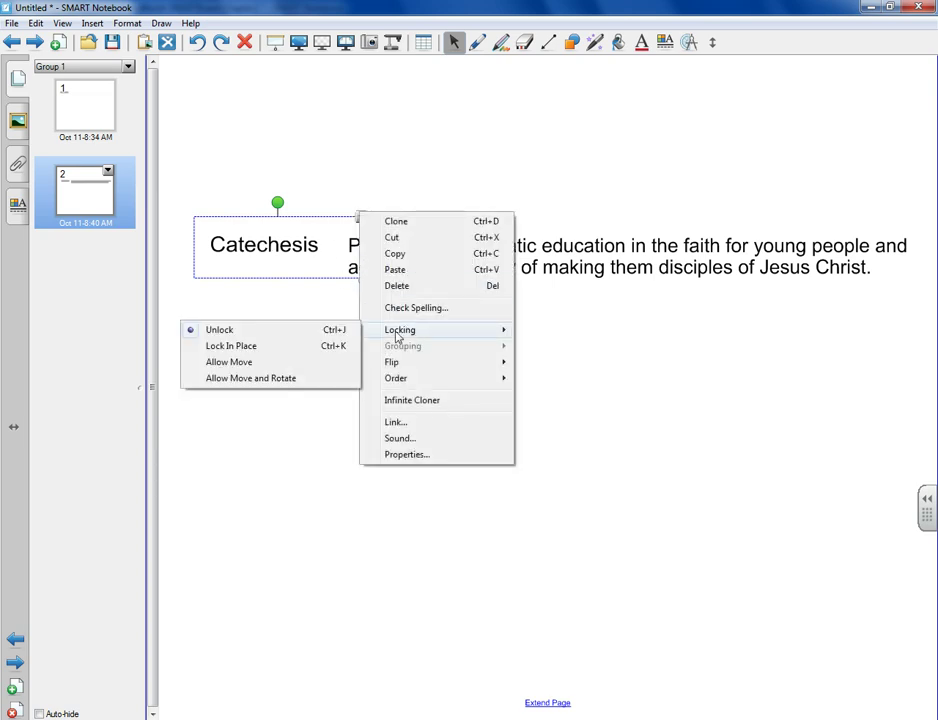
left_click(397, 254)
right_click(224, 348)
left_click(247, 354)
left_click_drag(252, 378, 265, 370)
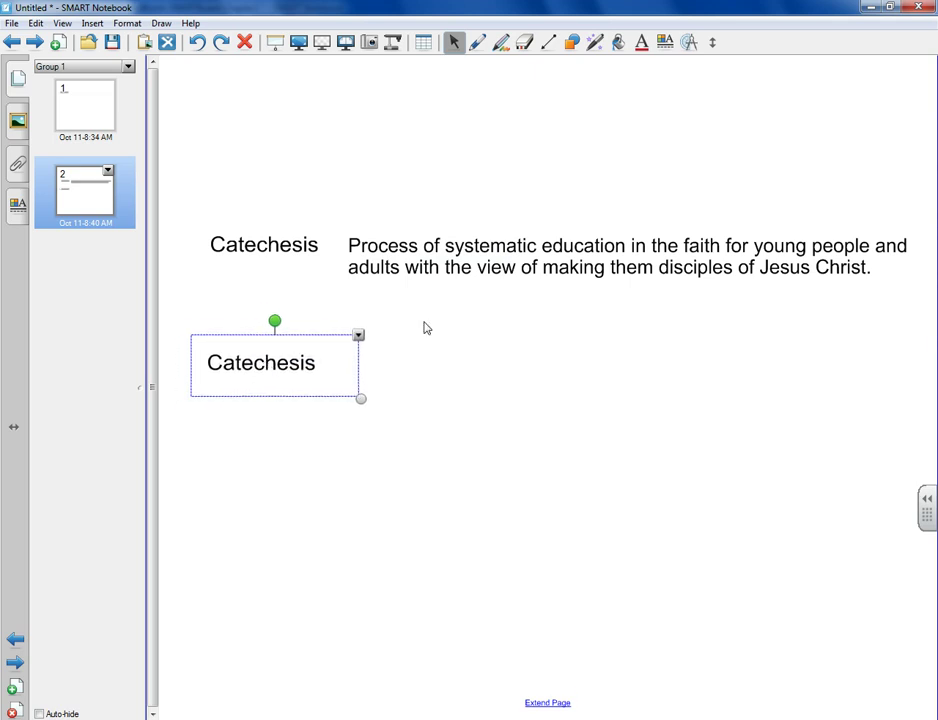
Group the original Catechesis word with its definition and move the group higher on the page
left_click_drag(206, 188, 801, 330)
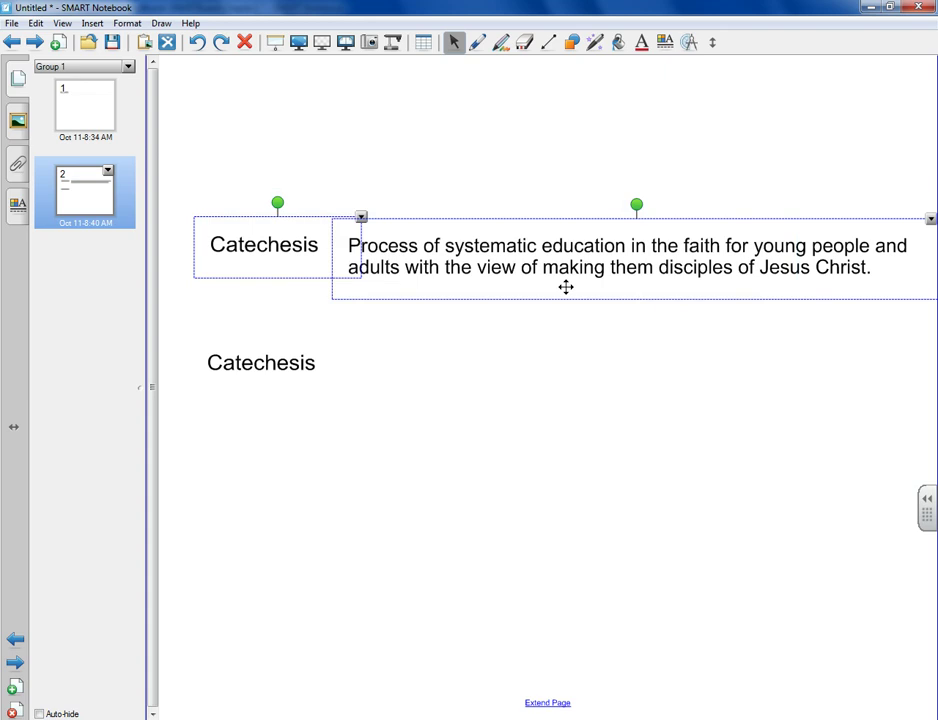
left_click(361, 218)
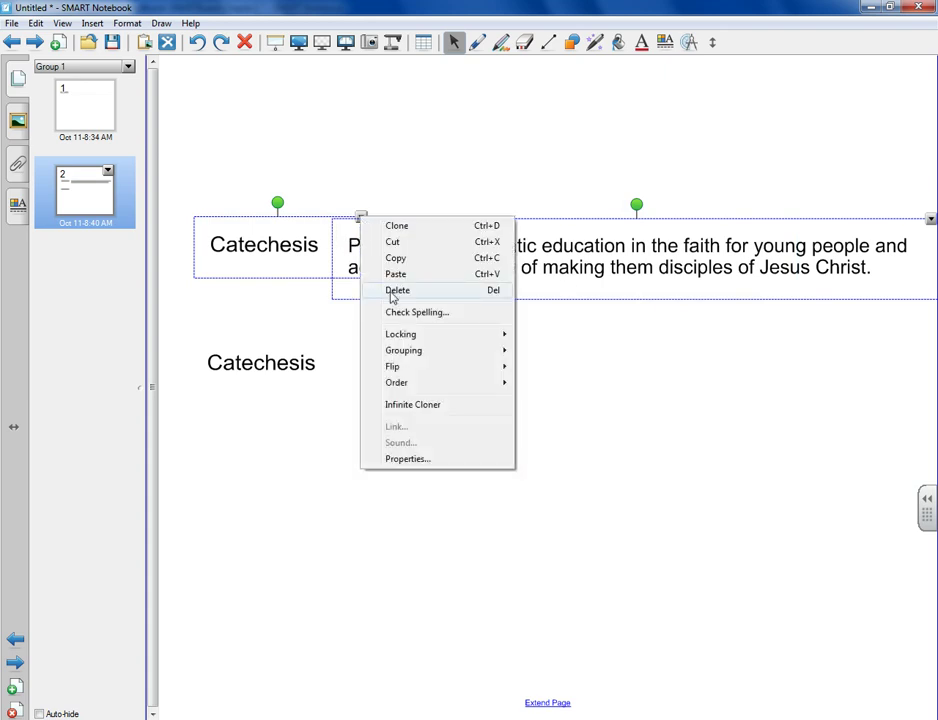
mouse_move(427, 353)
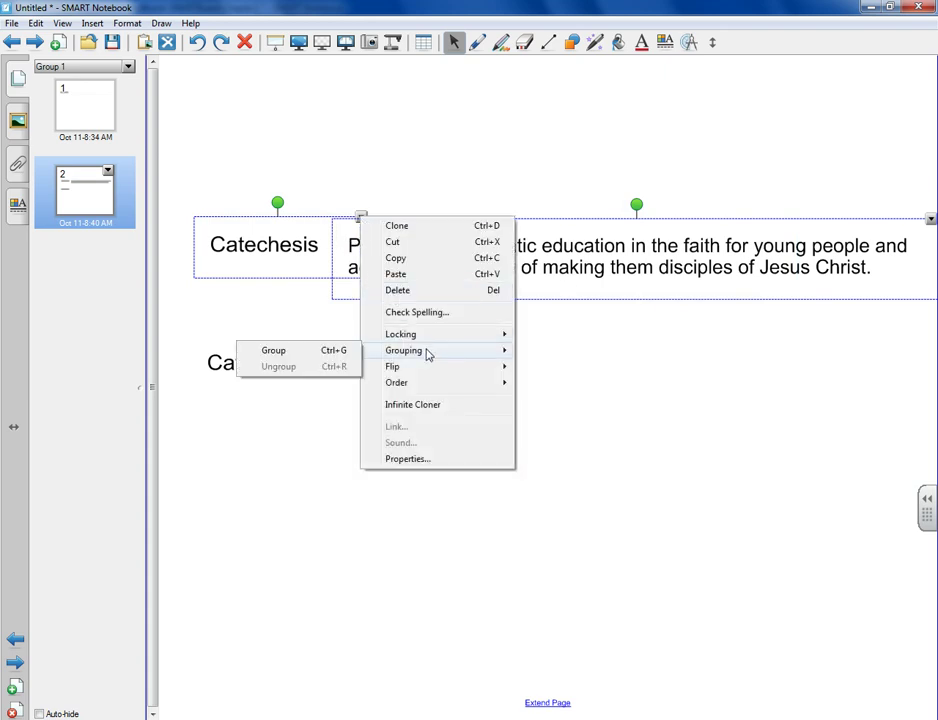
left_click(321, 351)
left_click_drag(446, 245, 431, 175)
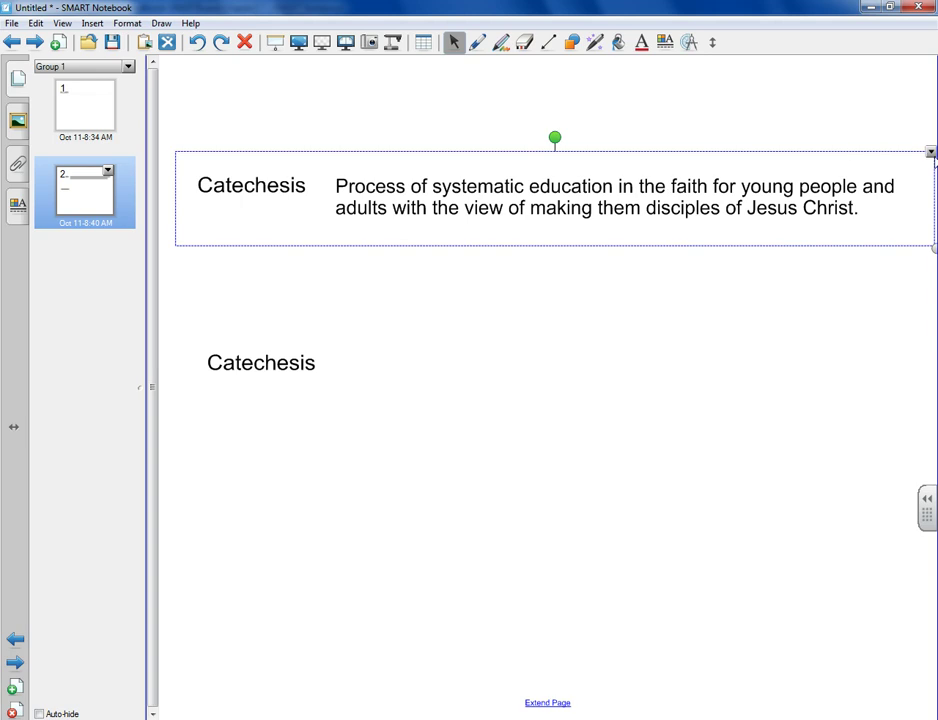
Give the grouped word and definition a Fade In object animation
left_click(929, 154)
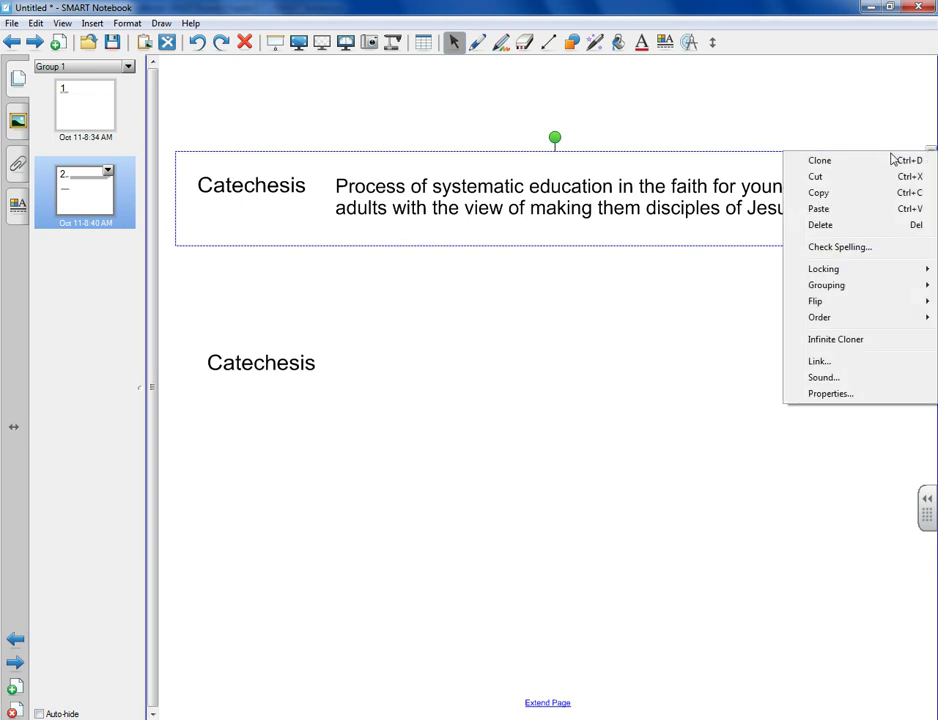
left_click(18, 168)
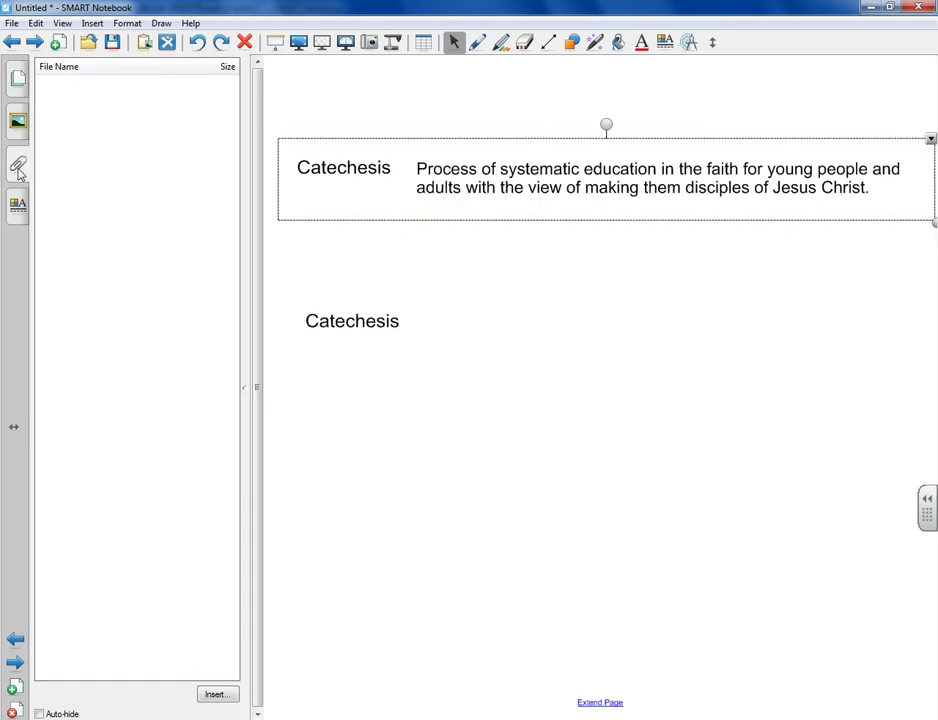
left_click(17, 204)
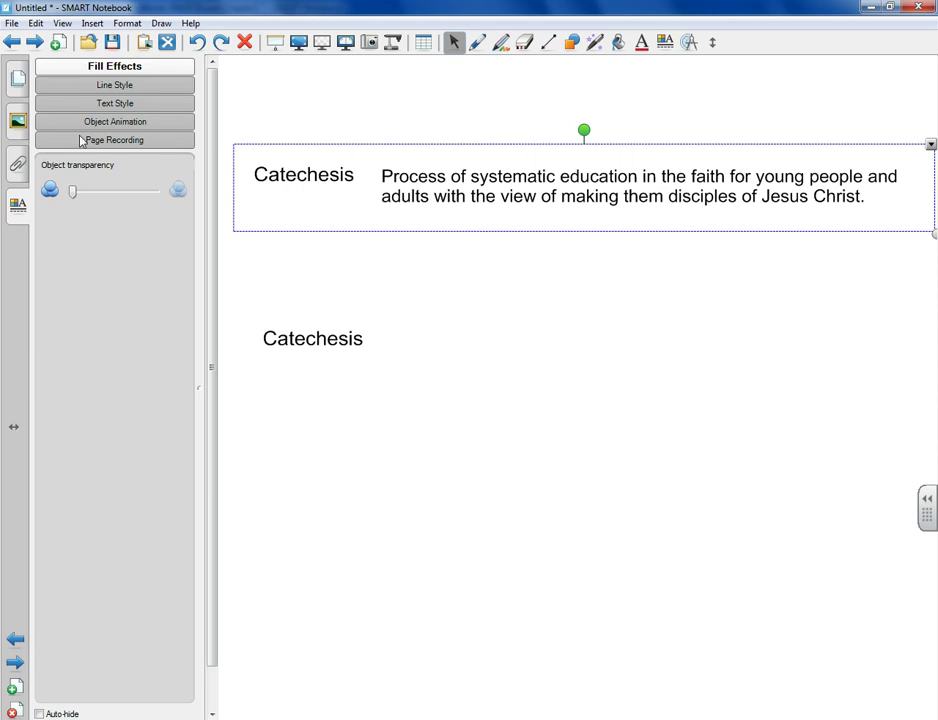
left_click(112, 123)
left_click(127, 186)
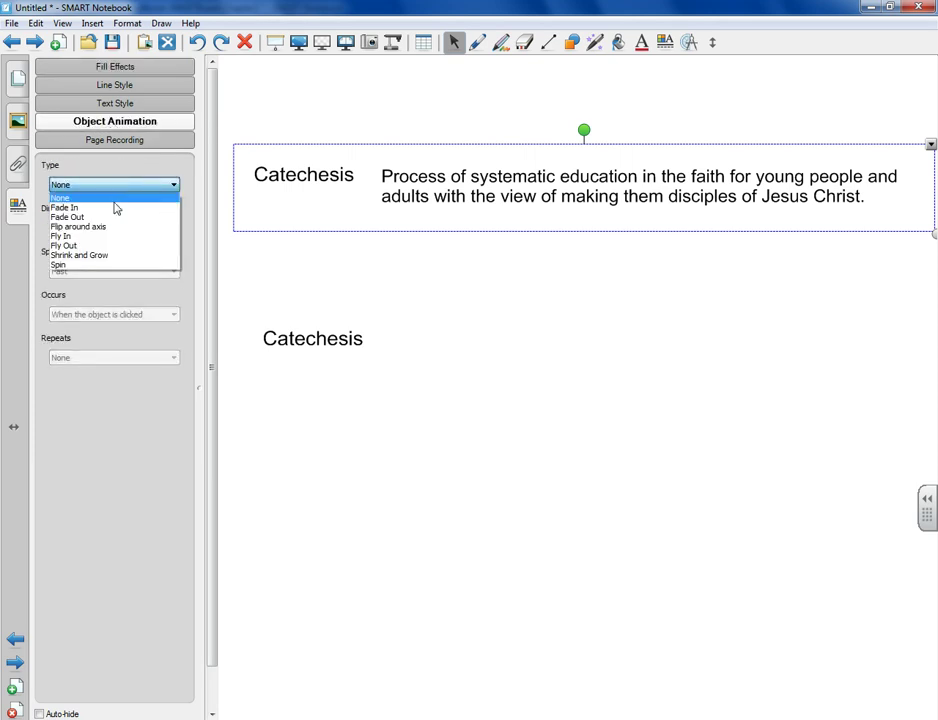
left_click(114, 211)
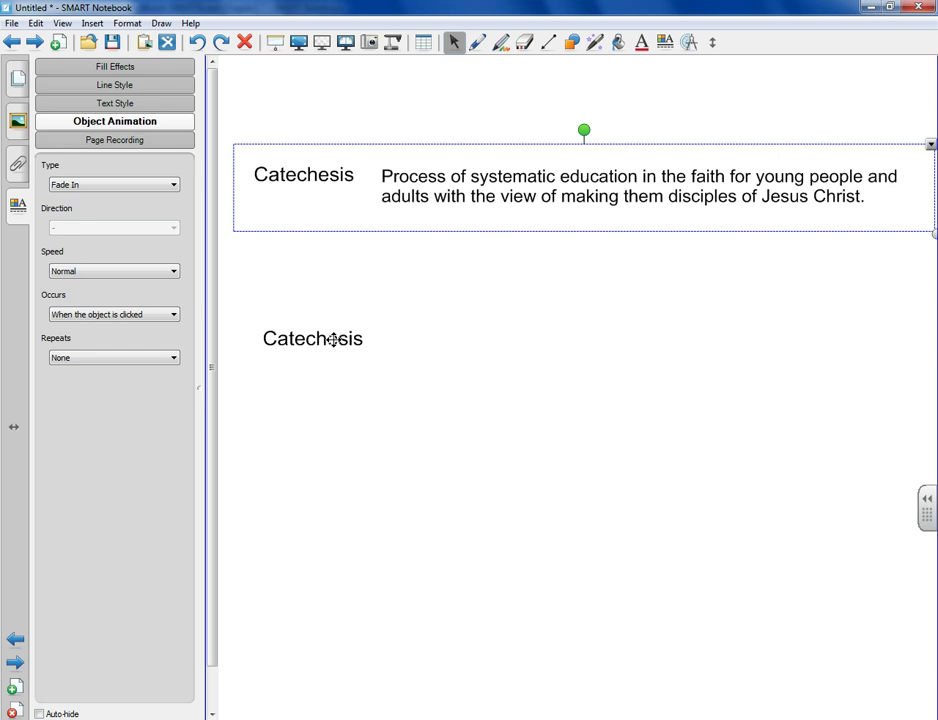
Place the duplicate Catechesis exactly over the matching word in the animated group
left_click_drag(333, 338, 321, 164)
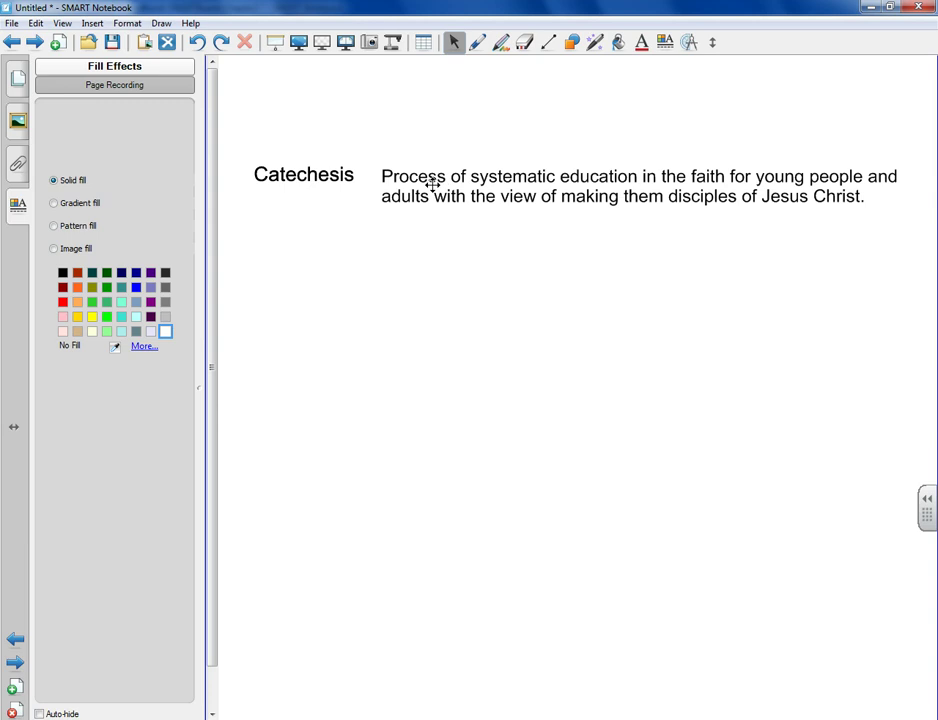
left_click(427, 186)
left_click(843, 178)
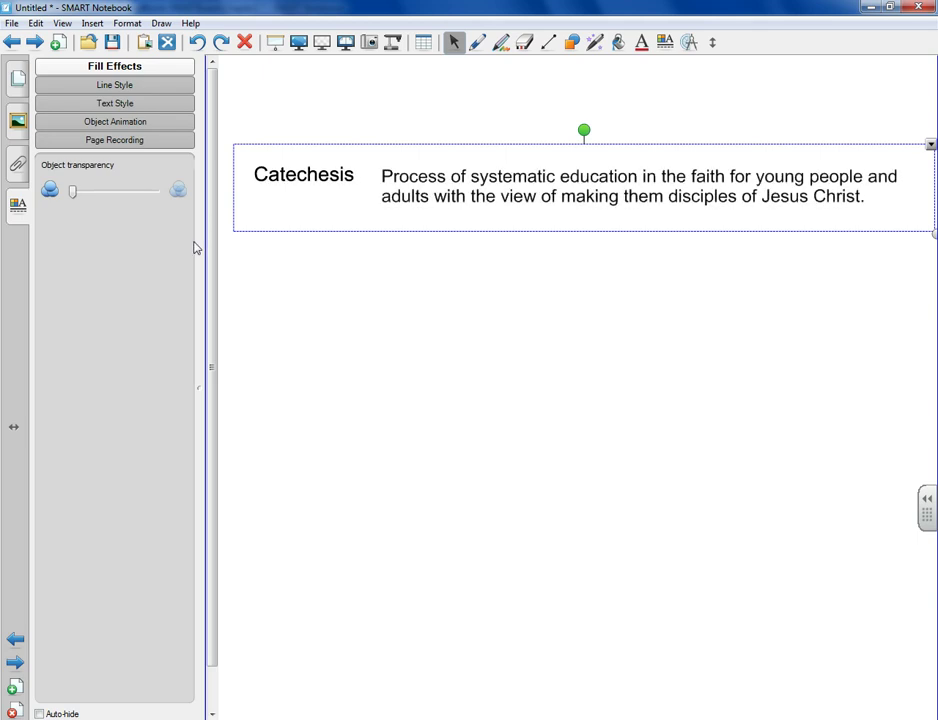
Send the duplicate Catechesis text to the back, behind the animated group
left_click(283, 184)
left_click(394, 151)
mouse_move(450, 317)
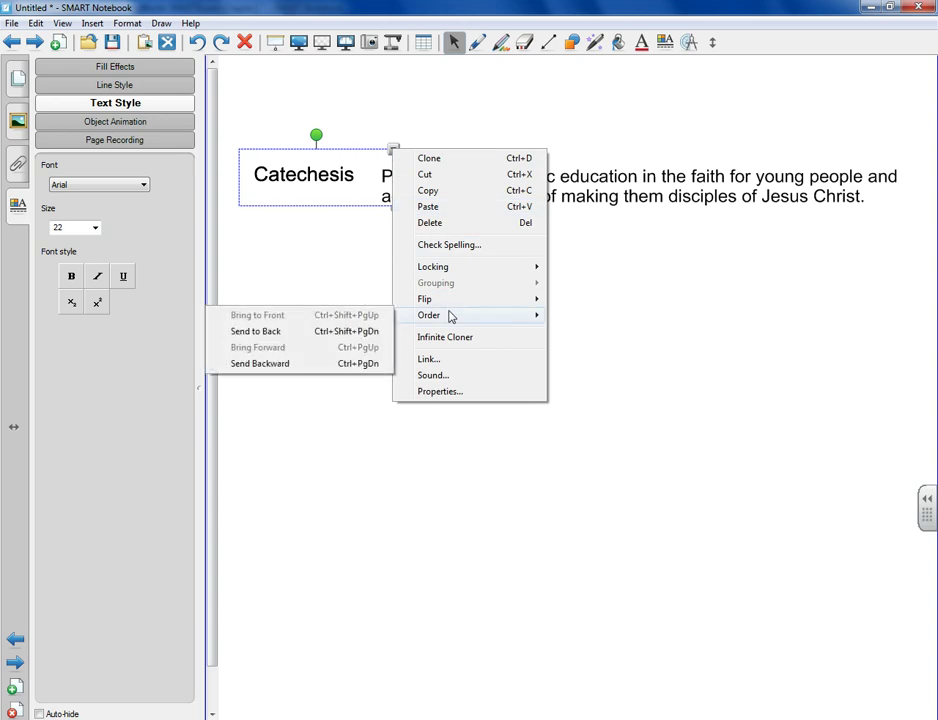
left_click(276, 332)
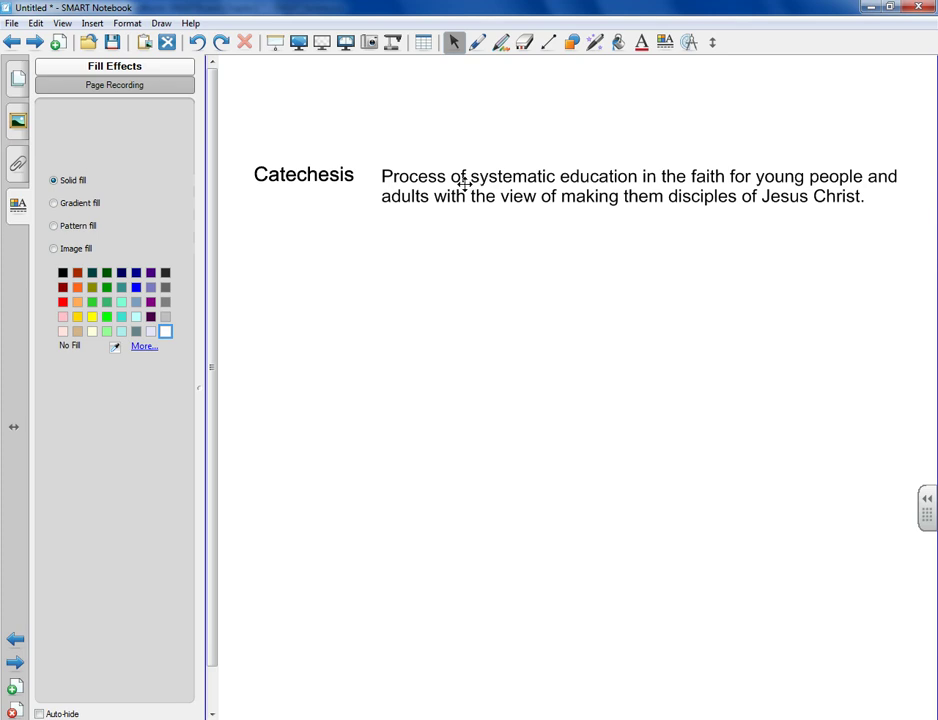
Reload page 2 by way of page 1 and test the fade-in by triggering the word Catechesis
left_click(15, 72)
left_click(87, 117)
left_click(92, 194)
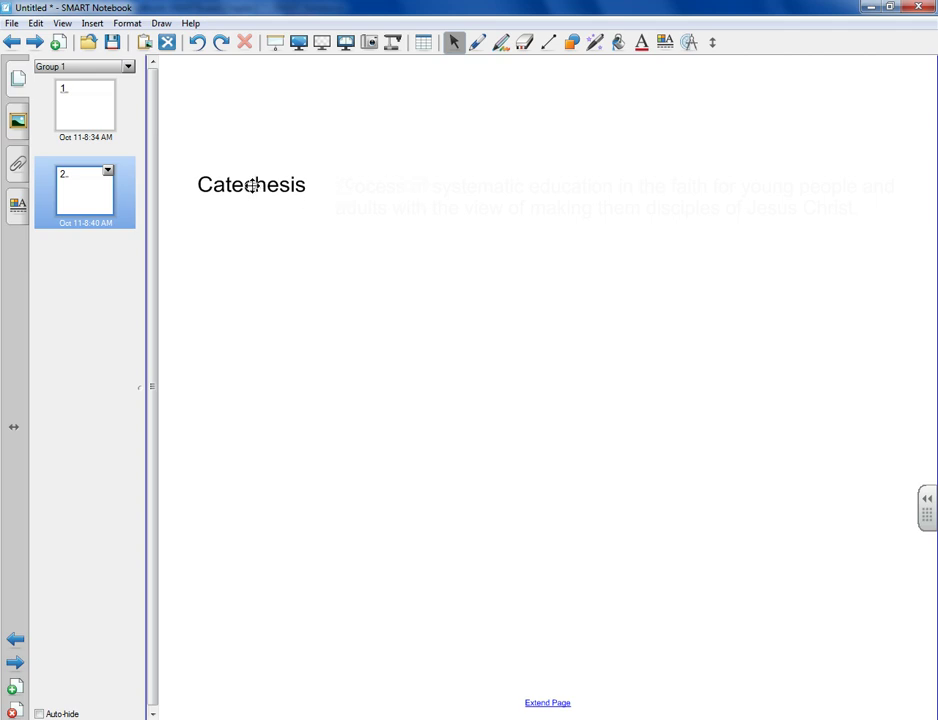
left_click(252, 185)
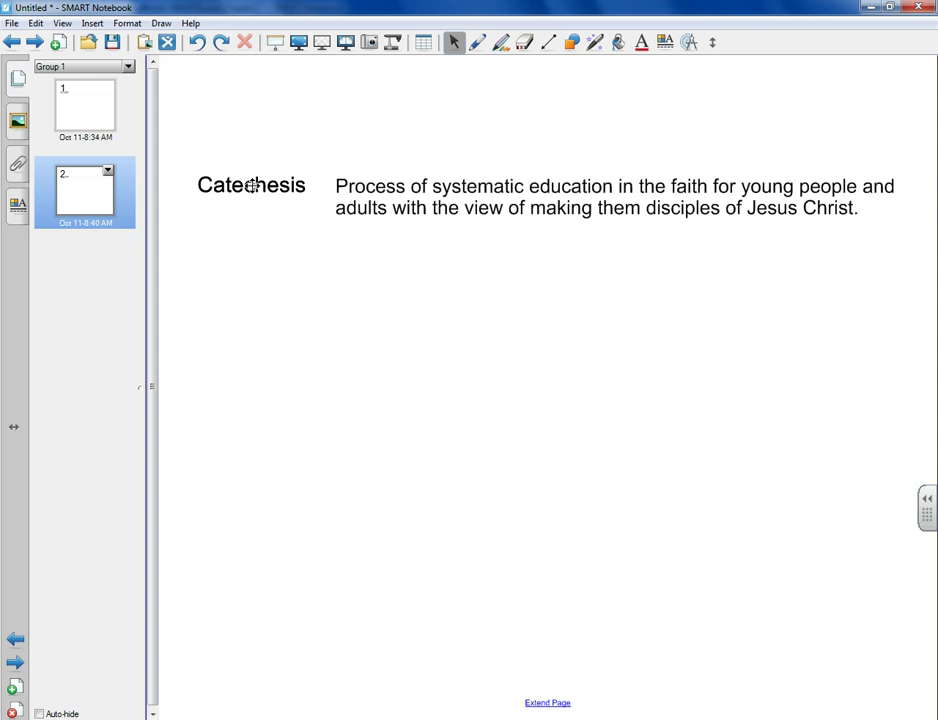